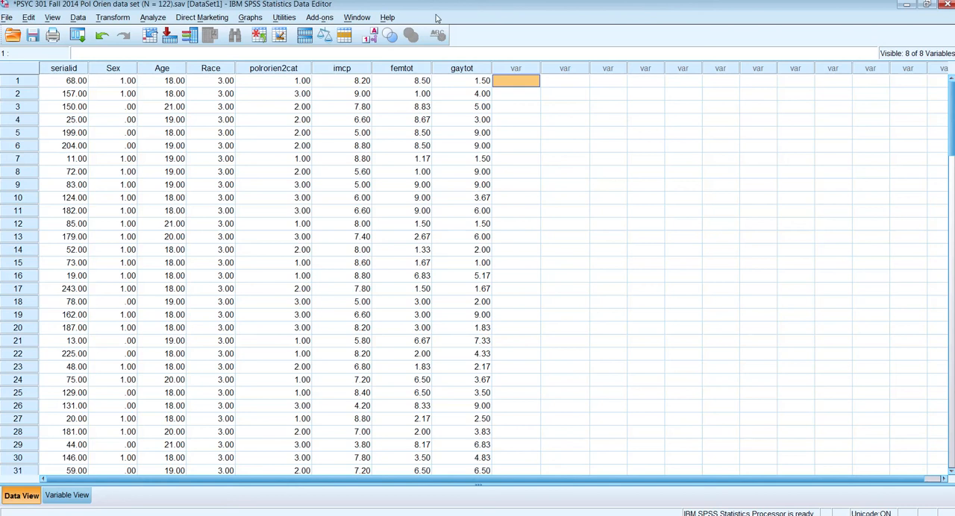
- Set up a General Linear Model univariate analysis with Prejudice Toward Feminists [femtot] as dependent variable and Political orientation categorized [polrorien2cat] as fixed factor
click(155, 17)
mouse_move(223, 87)
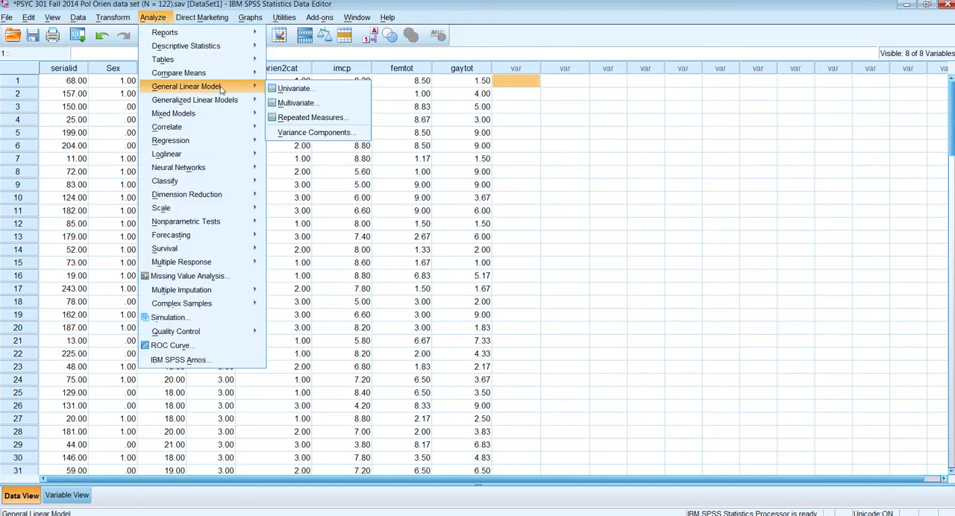
click(318, 90)
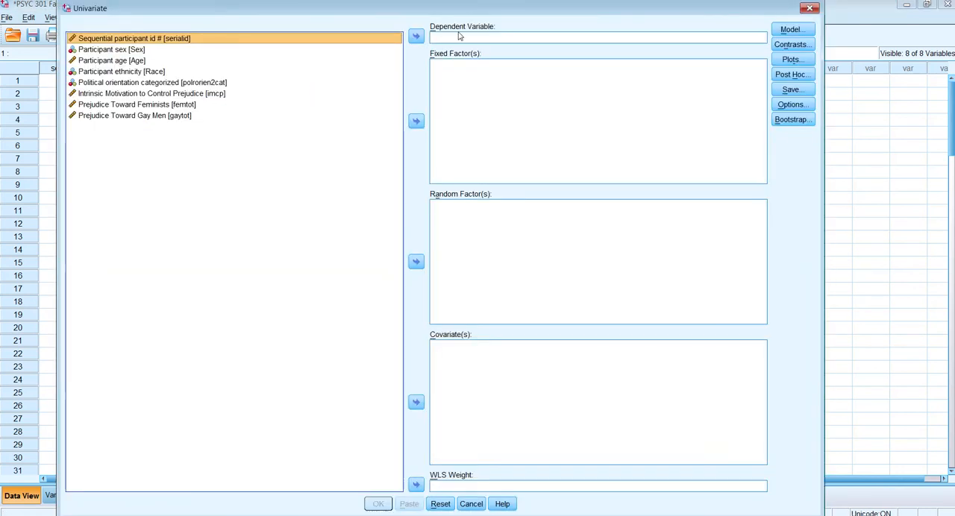
click(192, 106)
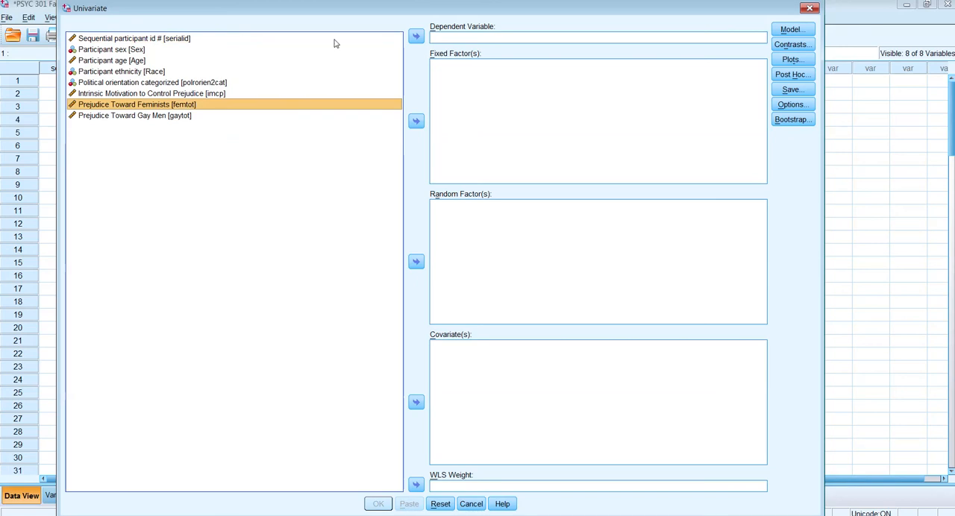
click(416, 37)
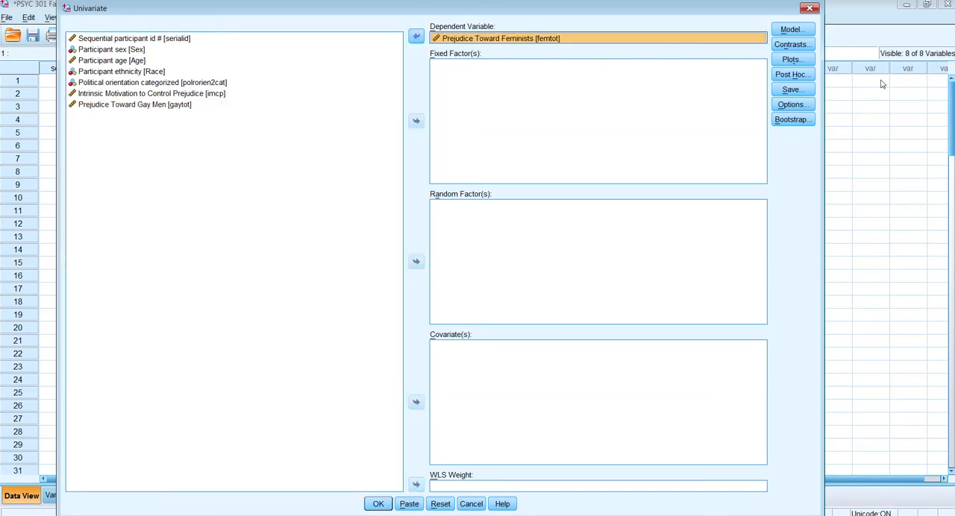
click(147, 82)
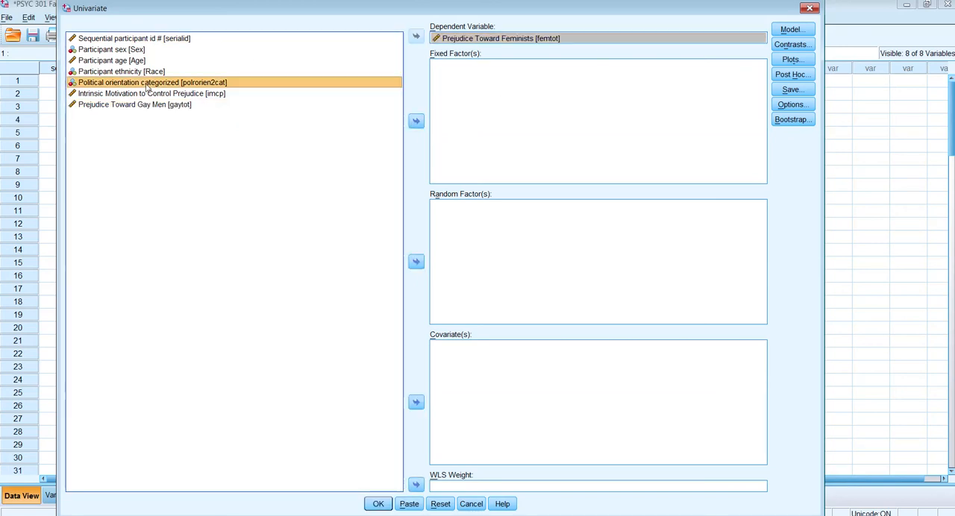
click(416, 122)
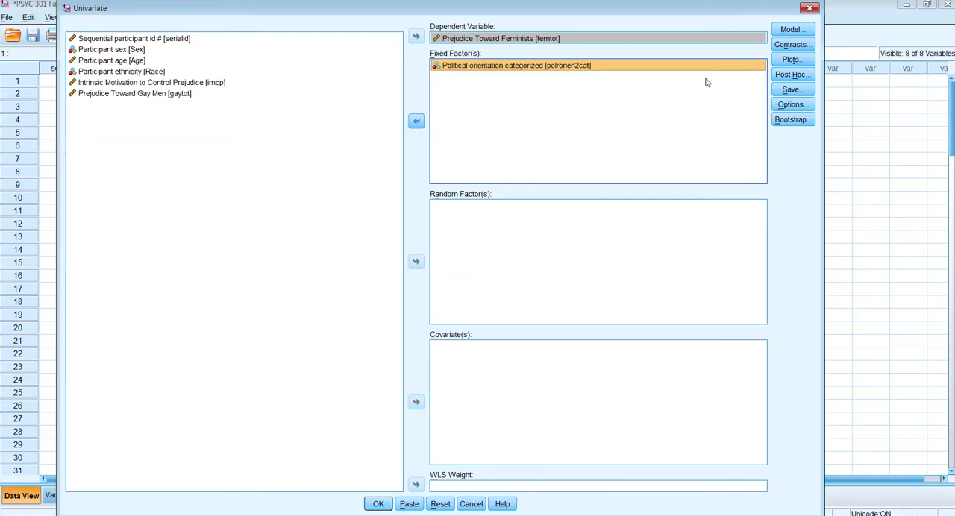
- Request Bonferroni post hoc comparisons for the polrorien2cat factor
click(795, 74)
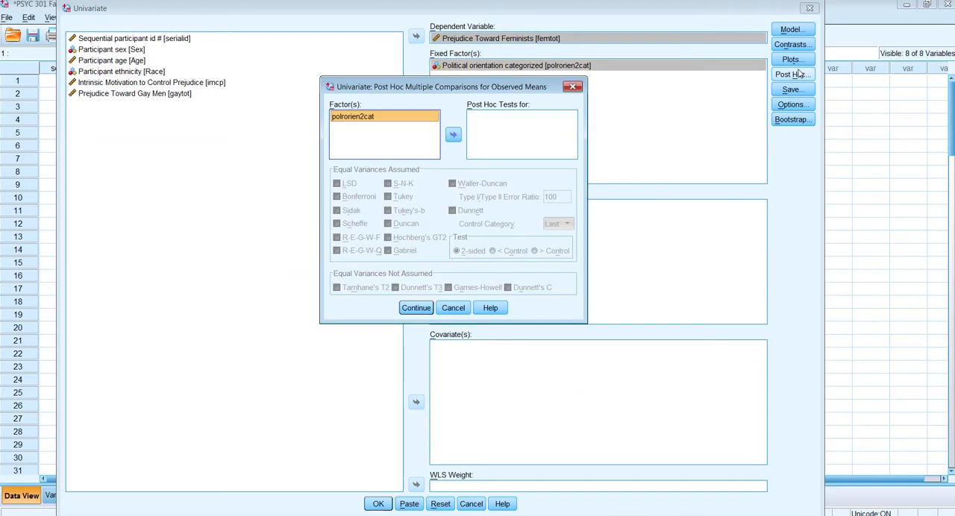
click(454, 135)
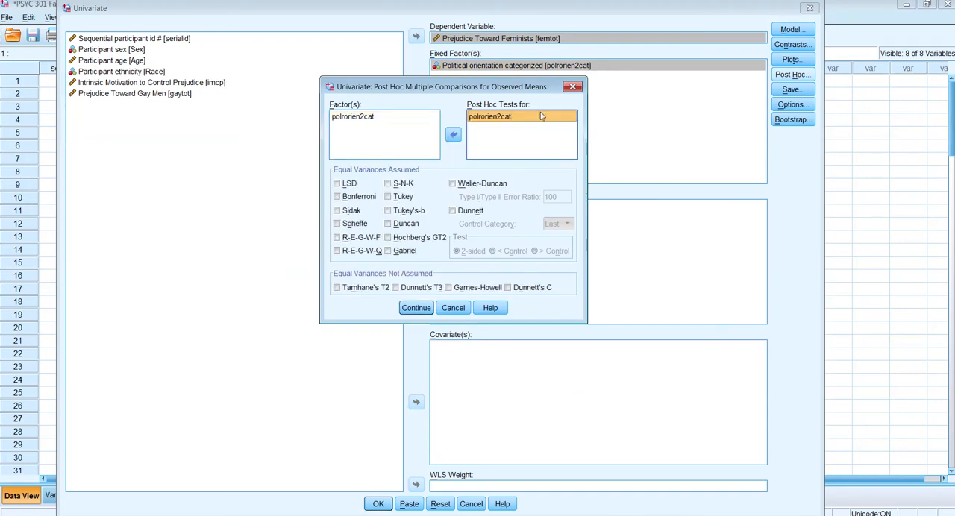
click(337, 197)
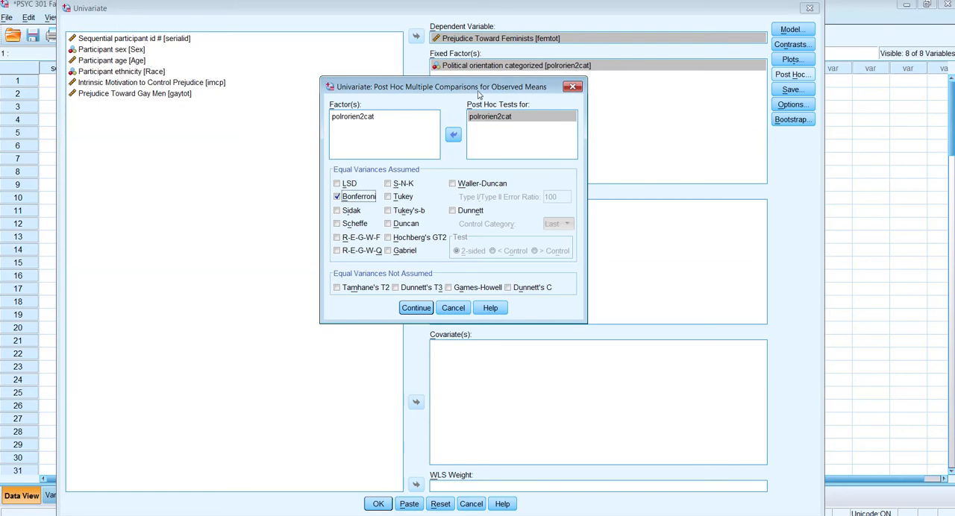
click(416, 307)
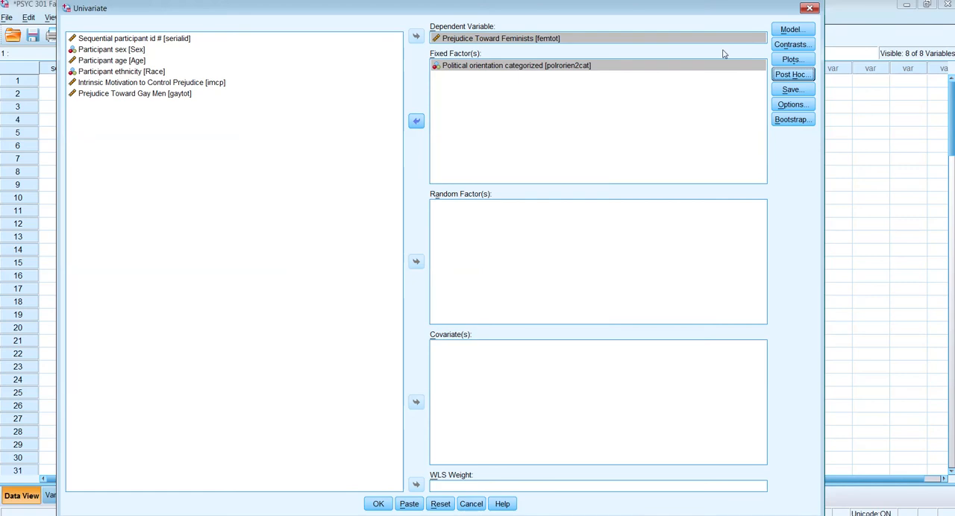
- Have the analysis save Cook's distance as a diagnostic variable
click(793, 88)
click(356, 222)
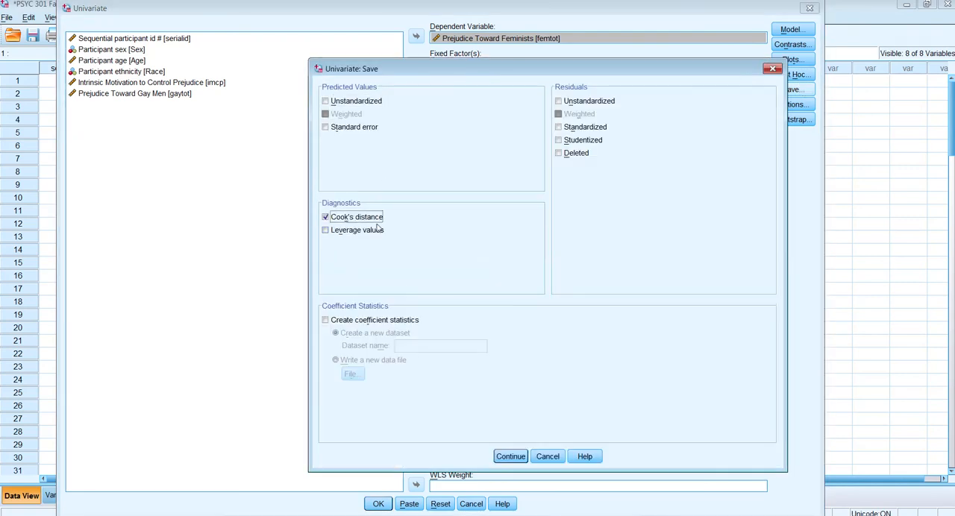
click(512, 457)
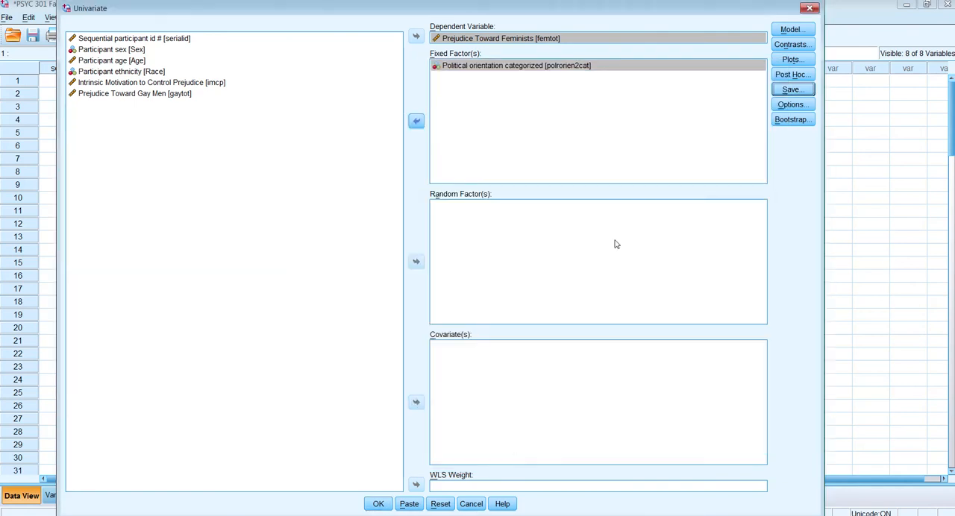
- Include descriptive statistics, estimates of effect size and homogeneity tests in the analysis output
click(792, 106)
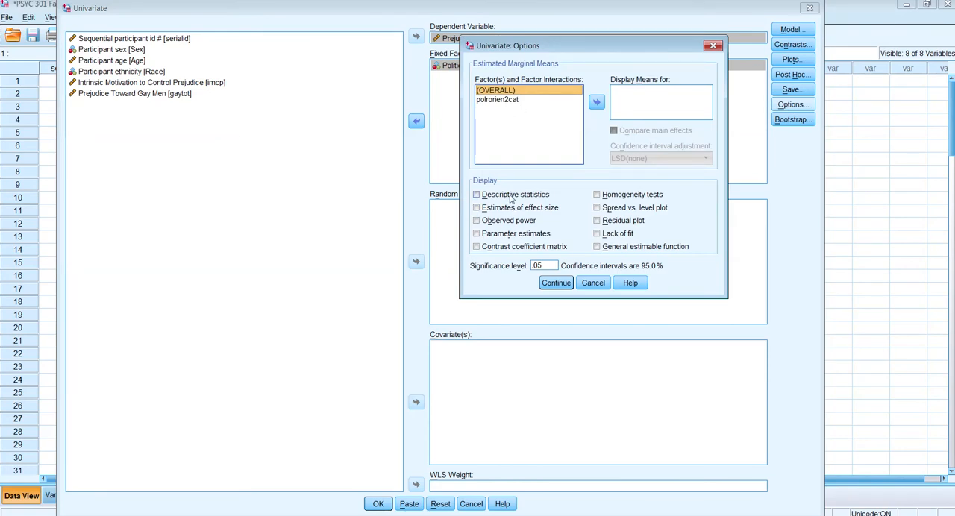
click(512, 196)
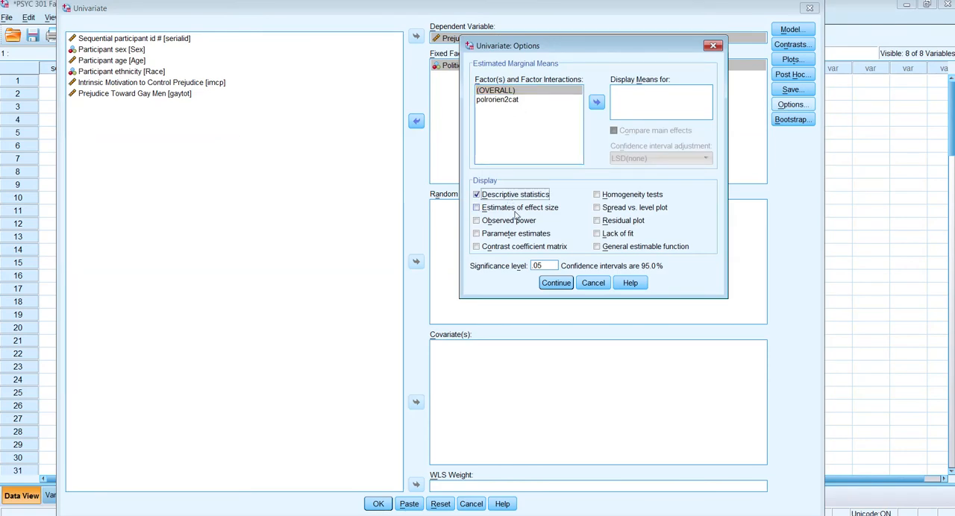
click(515, 208)
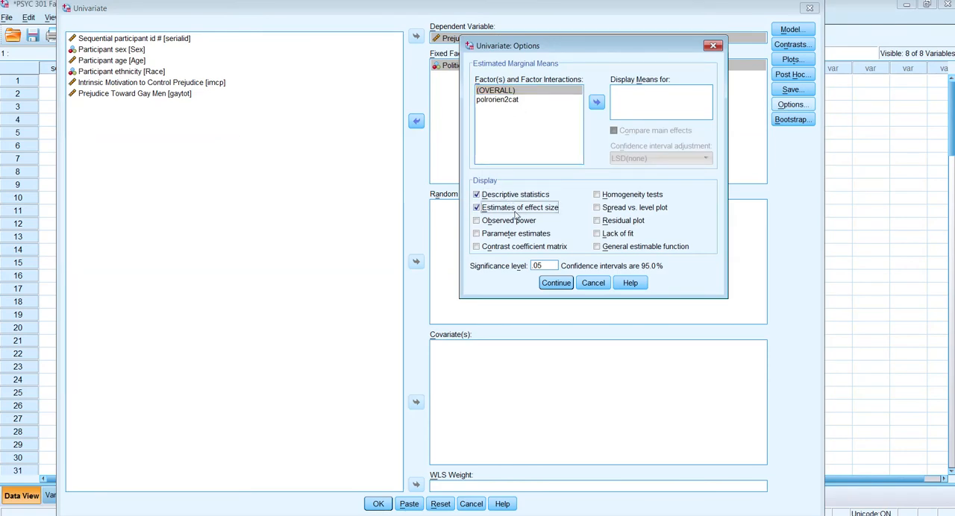
click(616, 196)
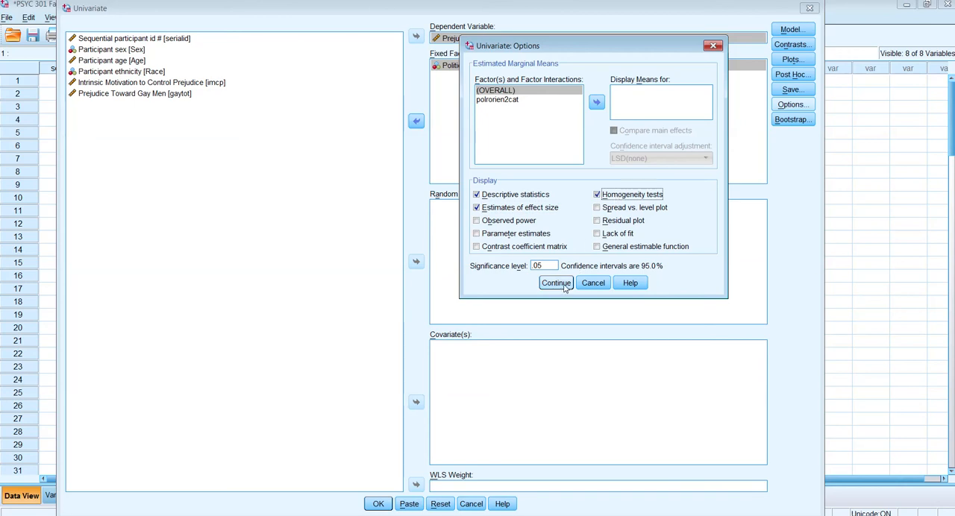
click(563, 287)
- Paste the univariate analysis into a syntax file and run the whole command
click(412, 505)
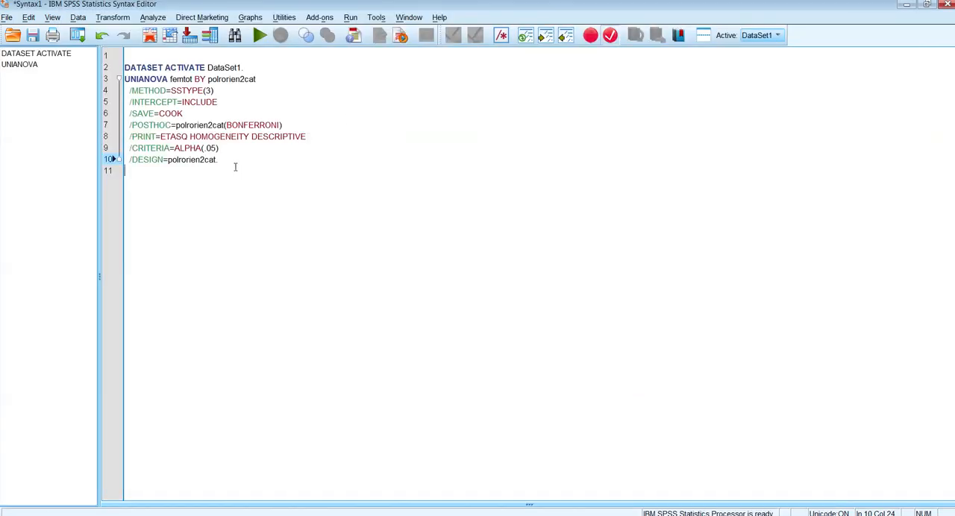
drag(234, 164, 125, 67)
click(260, 35)
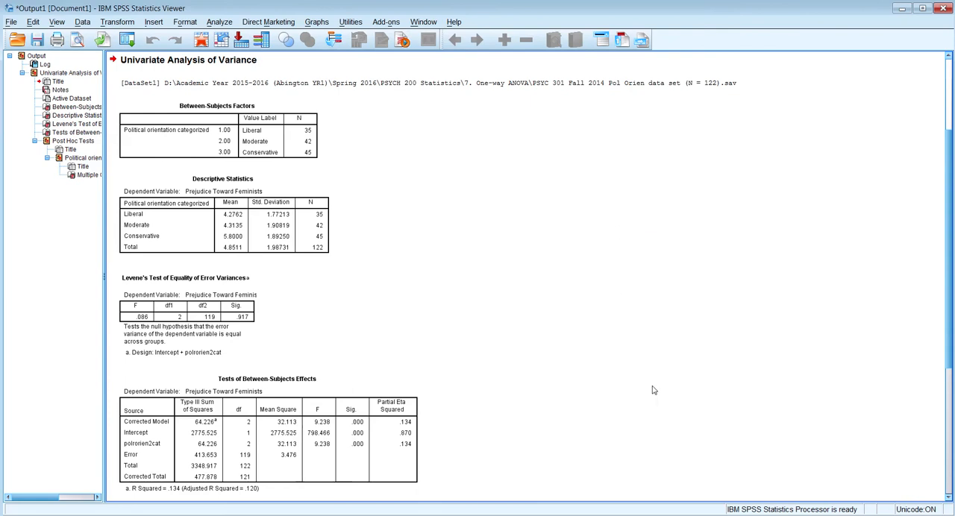
- Return to the data set and sort the cases by COO_1 in descending order
key(alt+Tab)
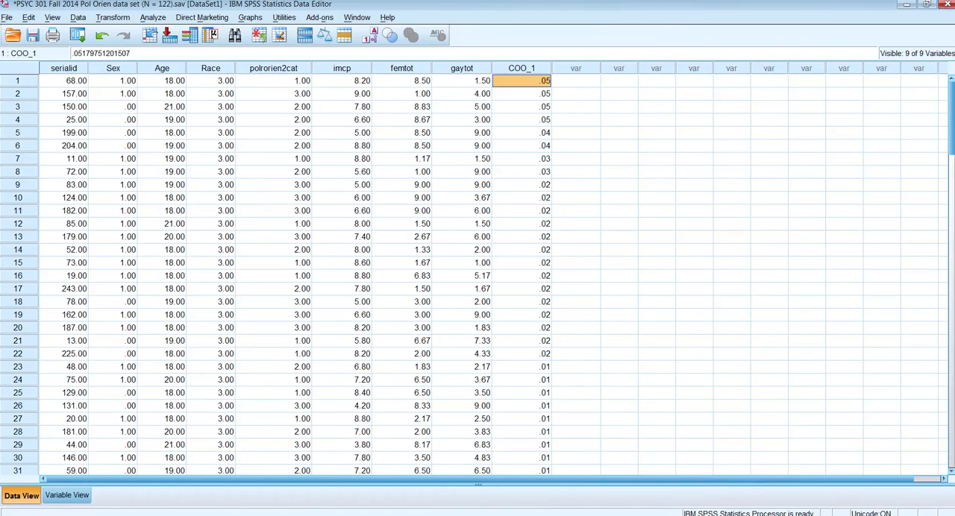
right_click(529, 71)
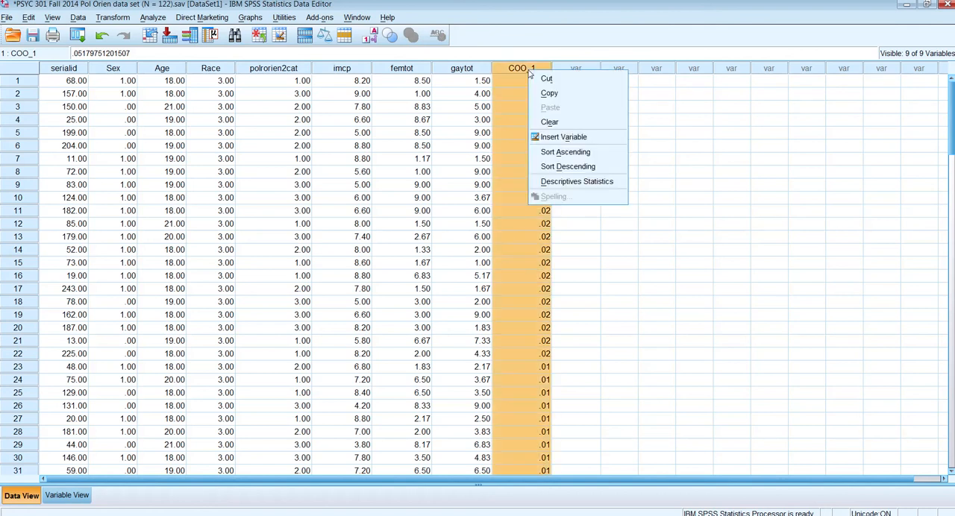
click(592, 167)
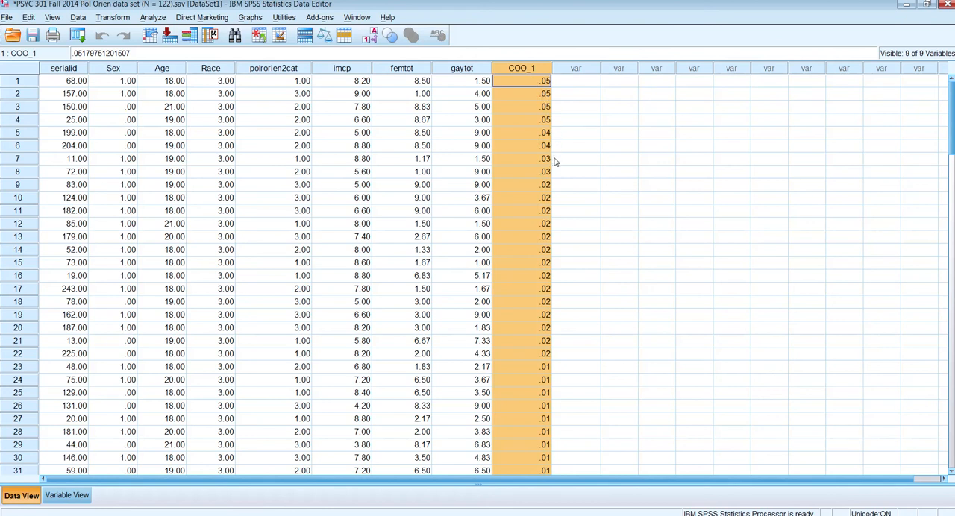
- Change the COO_1 value of the first case to .6 as an example of a higher Cook's distance
click(532, 87)
text(.6)
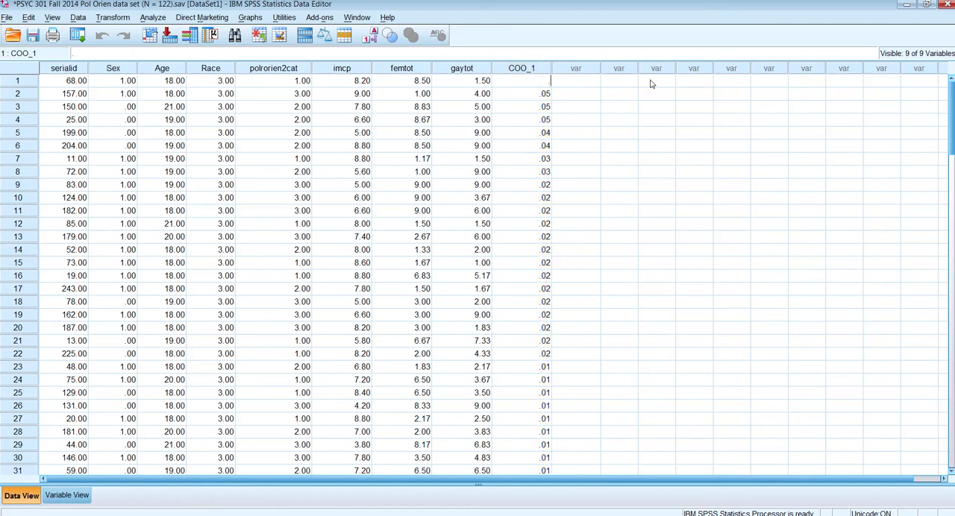
key(Return)
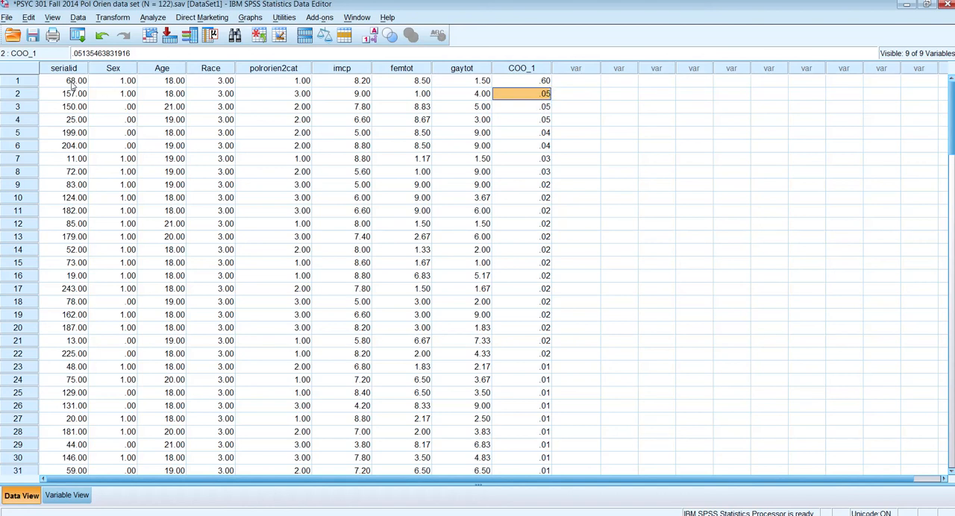
click(541, 79)
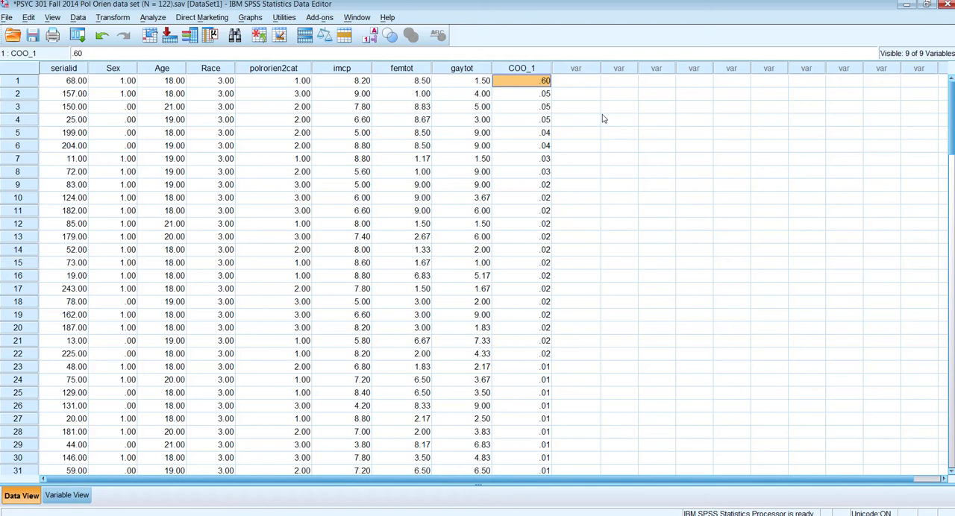
- Set the COO_1 value of the first case to .05
click(506, 73)
click(515, 87)
text(.05)
key(Return)
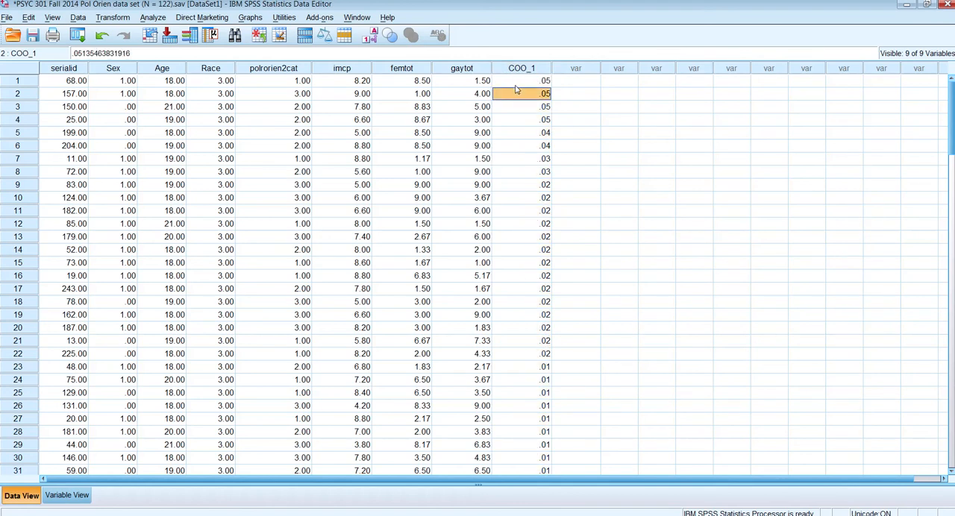
click(518, 83)
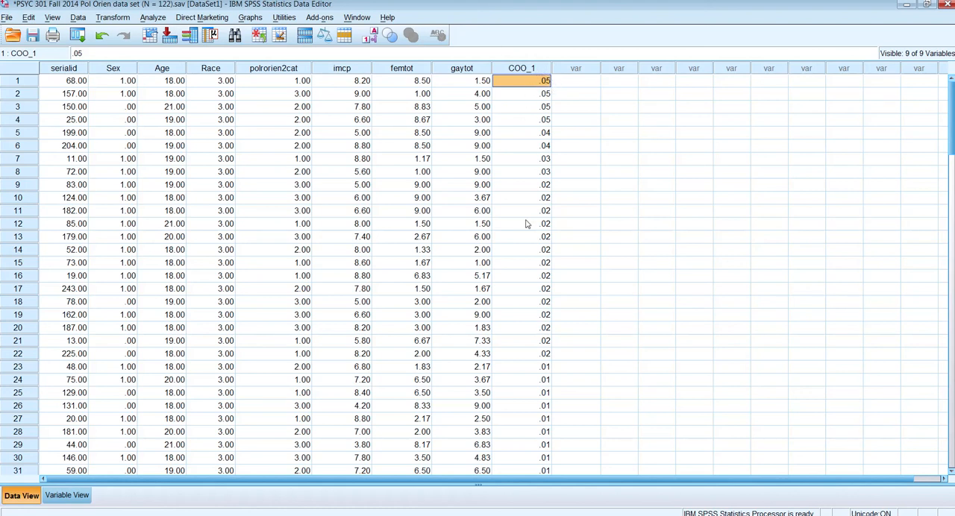
- Switch to the output and examine the Descriptive Statistics table and Levene's Test of Equality of Error Variances
key(alt+Tab)
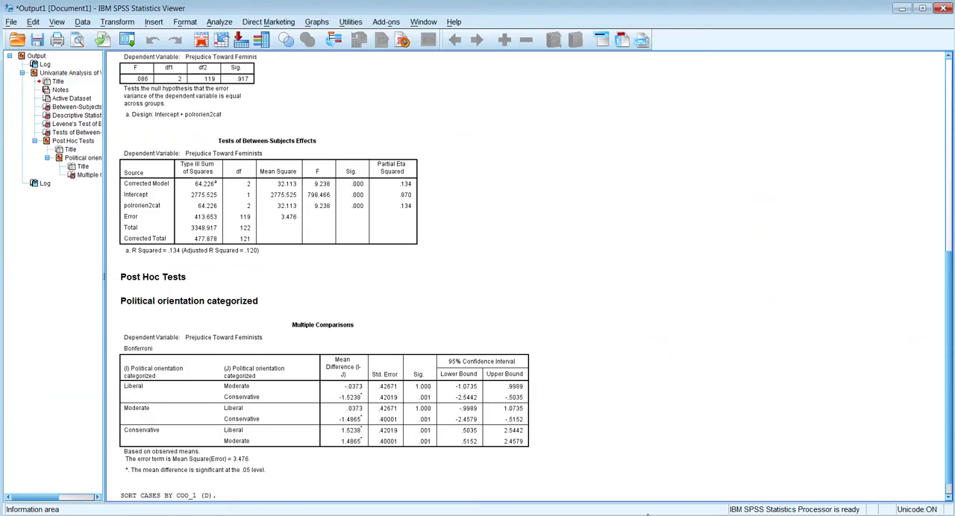
click(350, 213)
scroll(334, 239, up, 8)
scroll(336, 243, down, 10)
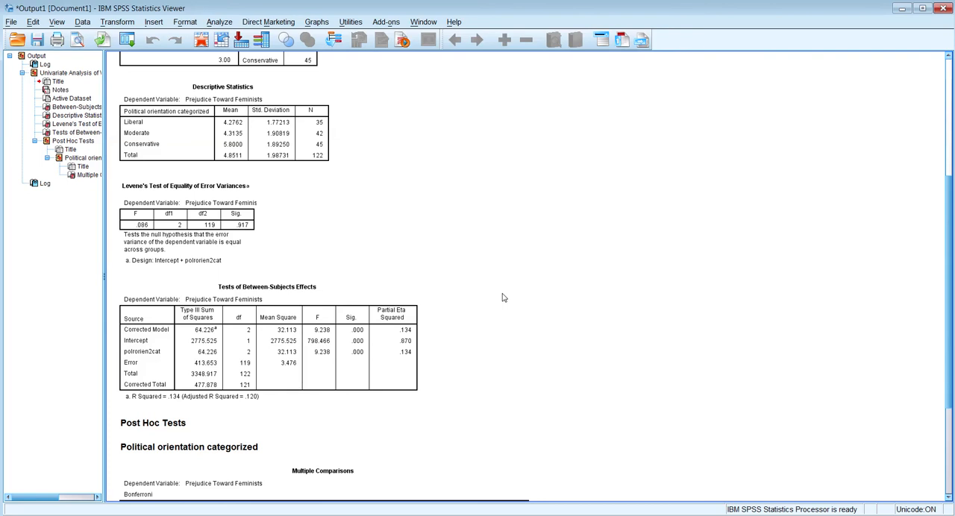
scroll(502, 298, up, 6)
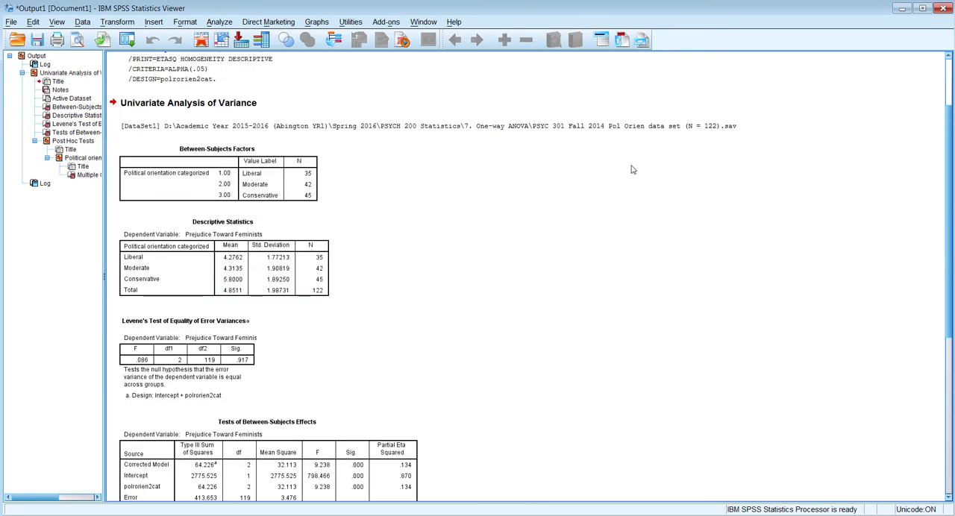
click(268, 249)
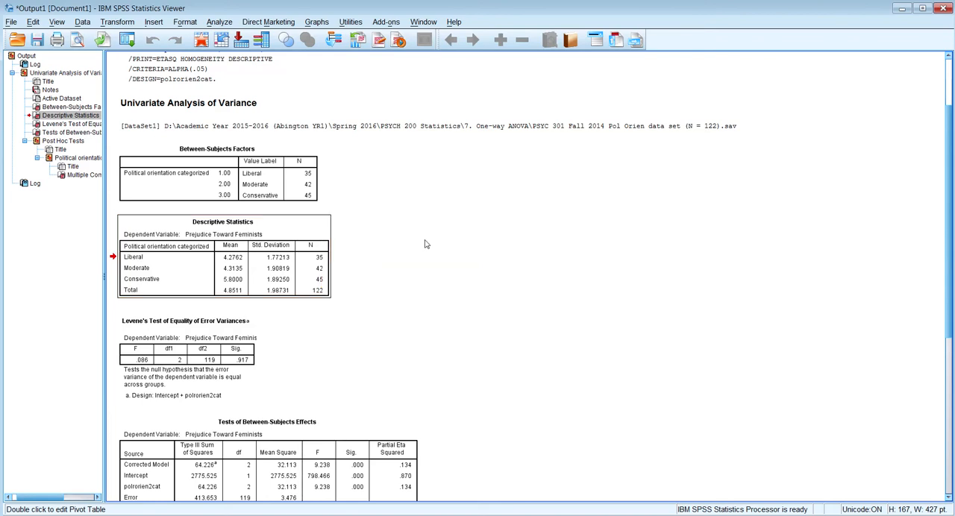
click(194, 320)
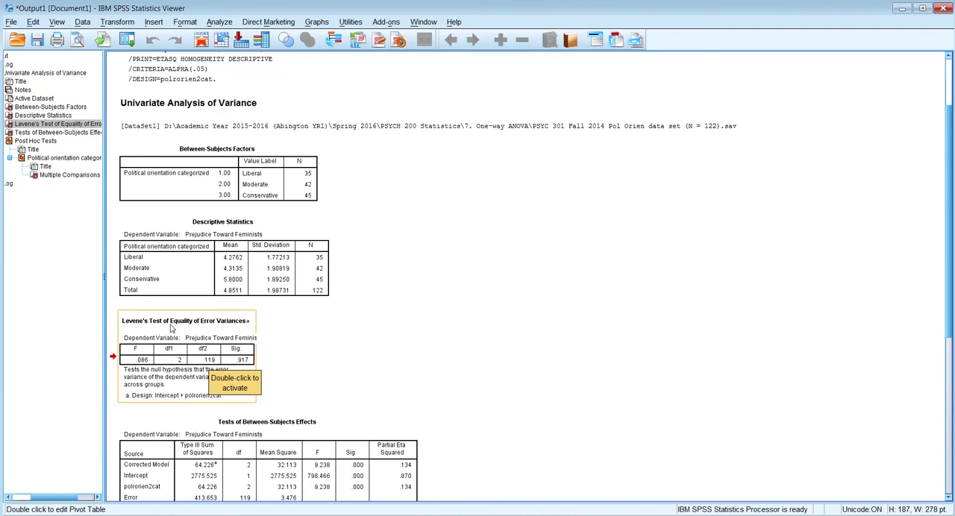
click(277, 267)
click(224, 353)
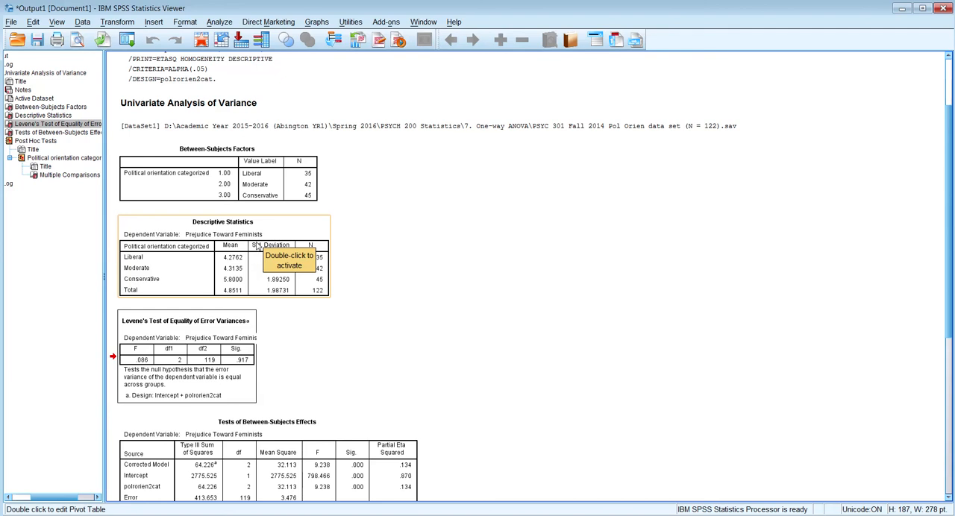
click(371, 256)
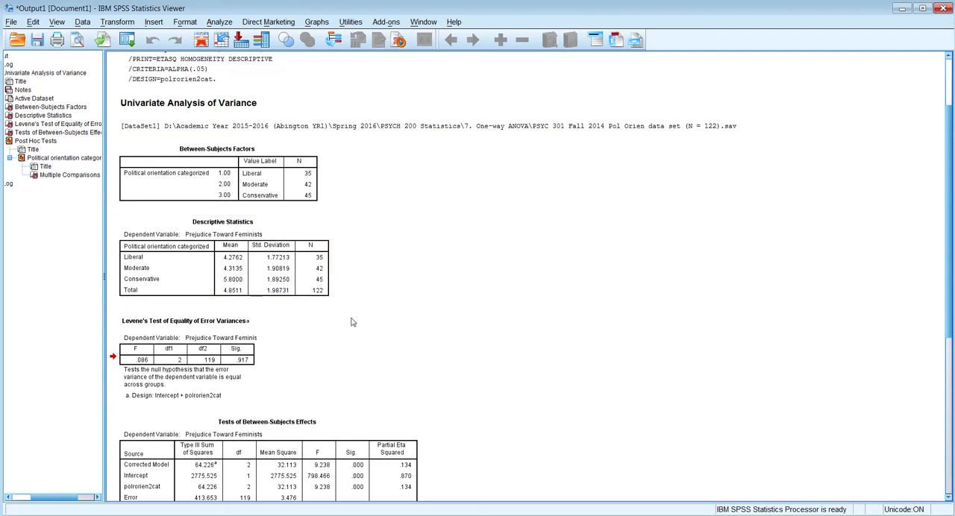
click(211, 356)
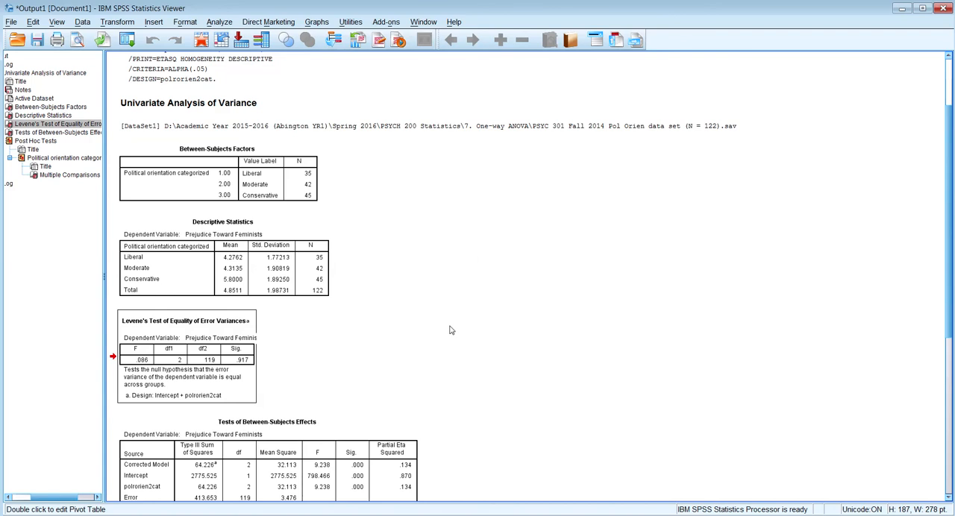
- Examine the Tests of Between-Subjects Effects table for the F, significance and partial eta squared of polrorien2cat
scroll(450, 330, down, 3)
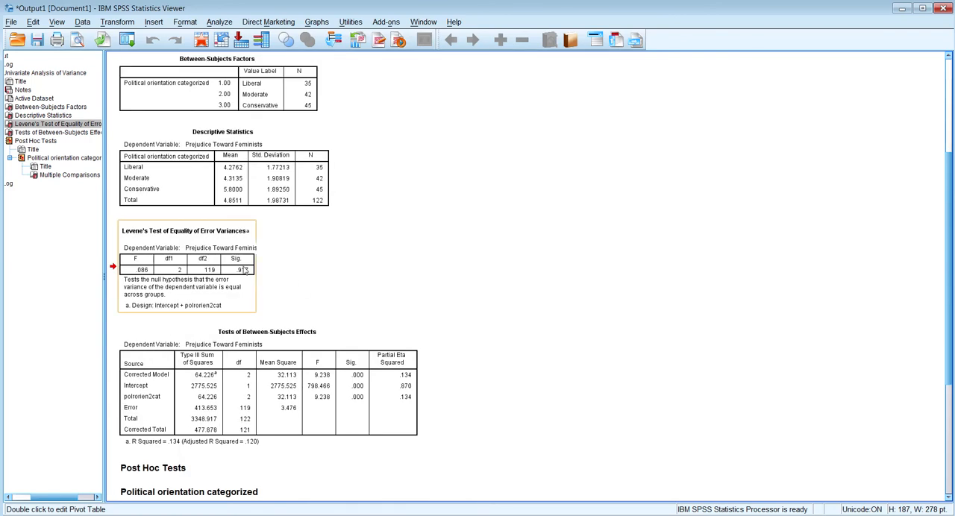
scroll(509, 333, down, 2)
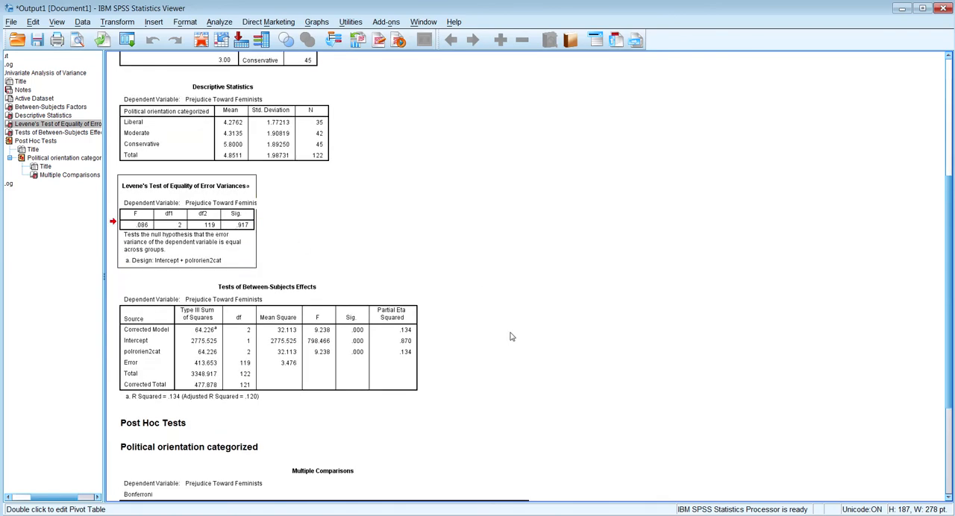
scroll(510, 337, down, 3)
click(533, 252)
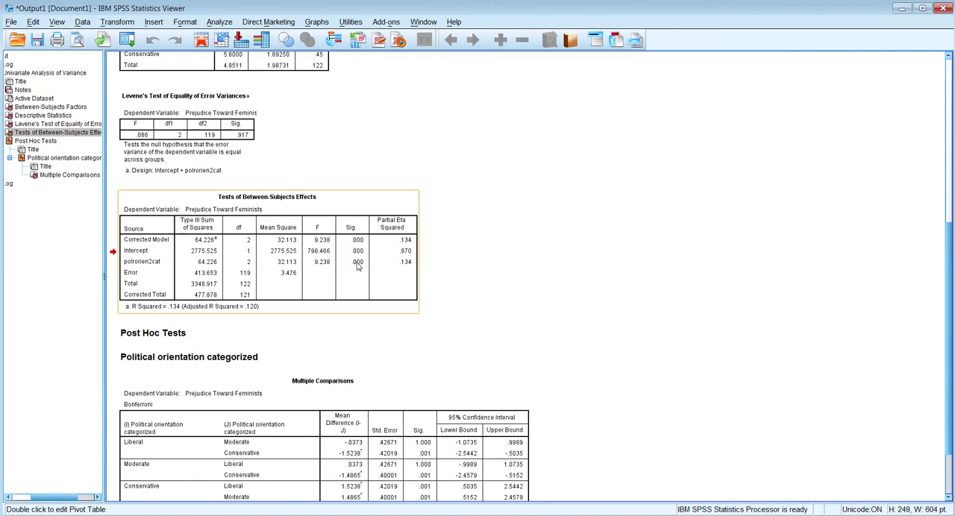
scroll(460, 245, up, 3)
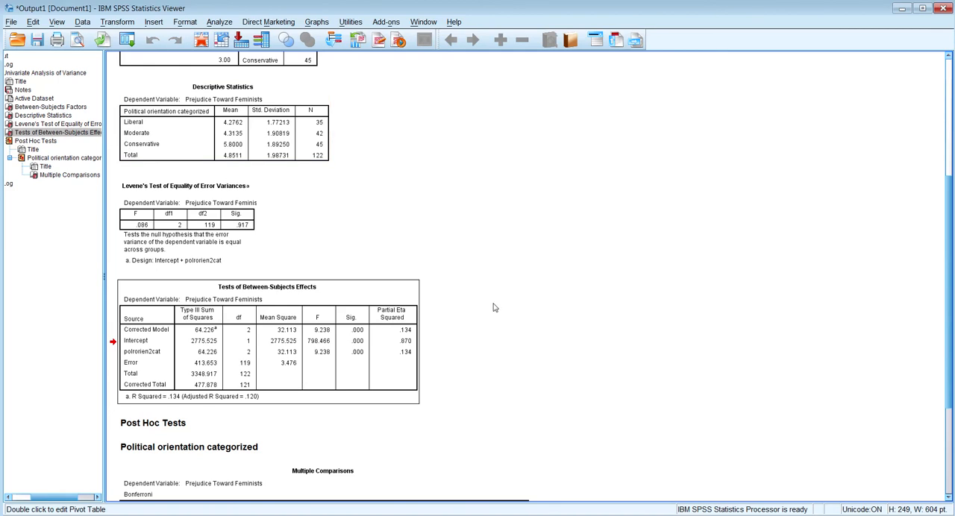
scroll(493, 307, down, 3)
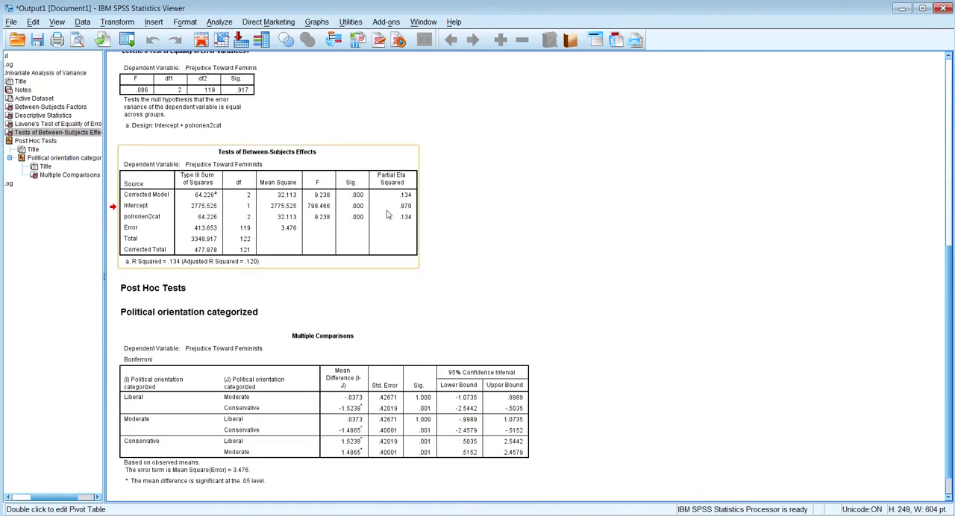
- Examine the Bonferroni Multiple Comparisons table for mean differences and significance between the liberal, moderate and conservative groups
click(323, 422)
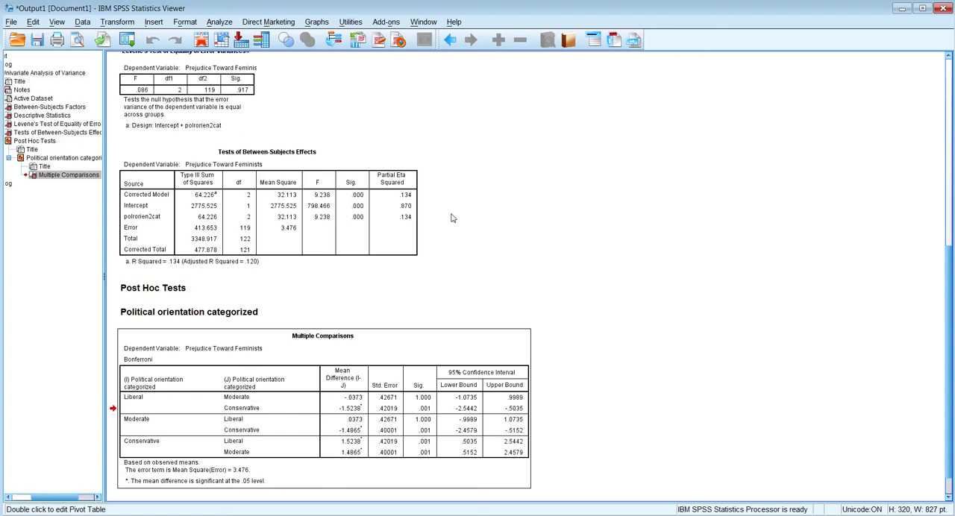
scroll(453, 239, down, 1)
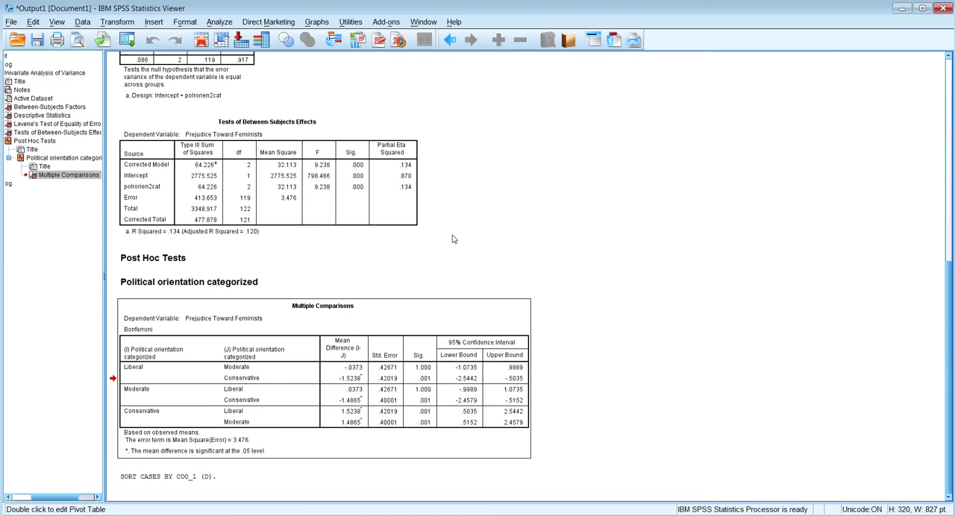
click(351, 170)
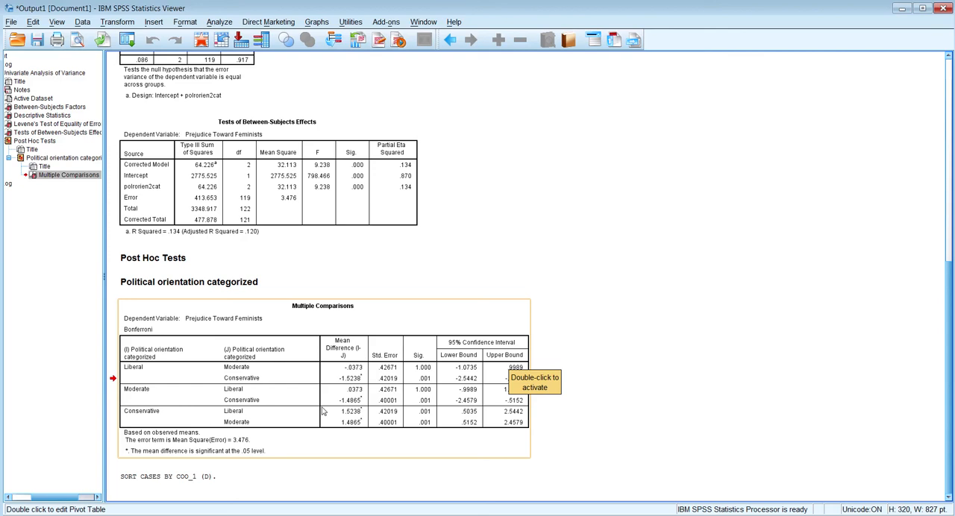
click(571, 364)
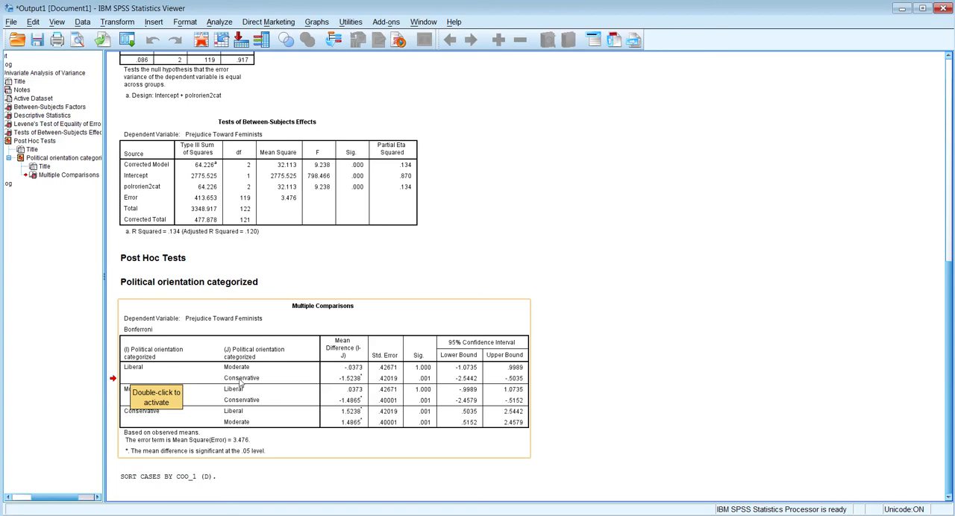
click(575, 362)
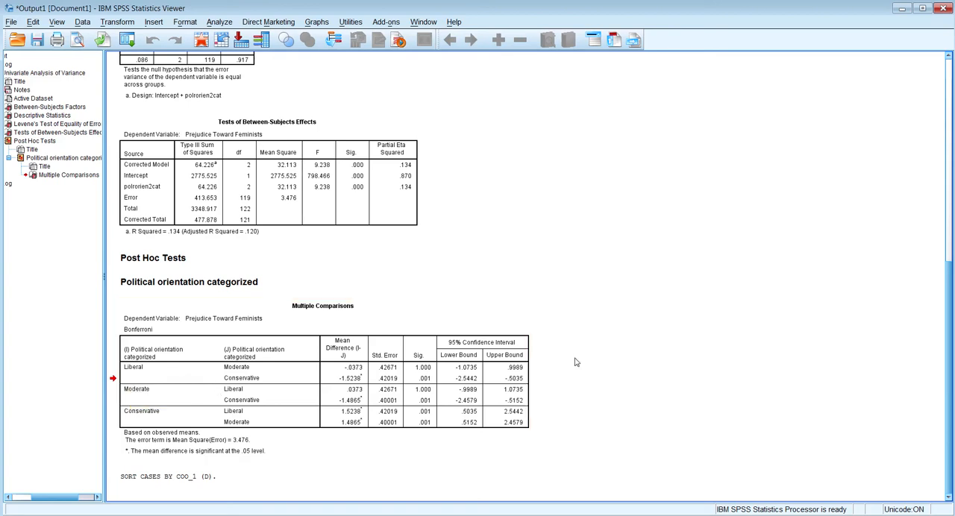
click(240, 368)
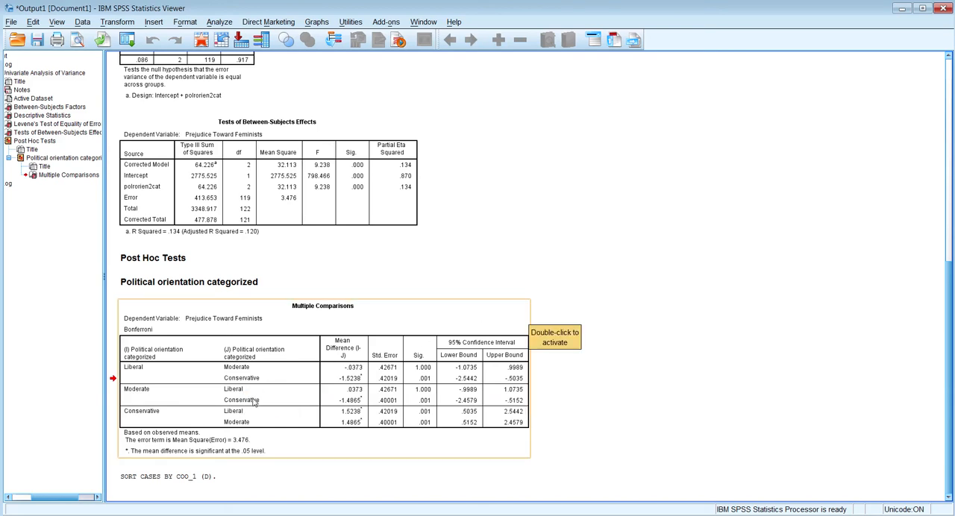
- Compare the three political groups' means in the Descriptive Statistics table with the pairwise differences in the Multiple Comparisons table
scroll(658, 352, up, 3)
scroll(658, 352, up, 6)
click(224, 238)
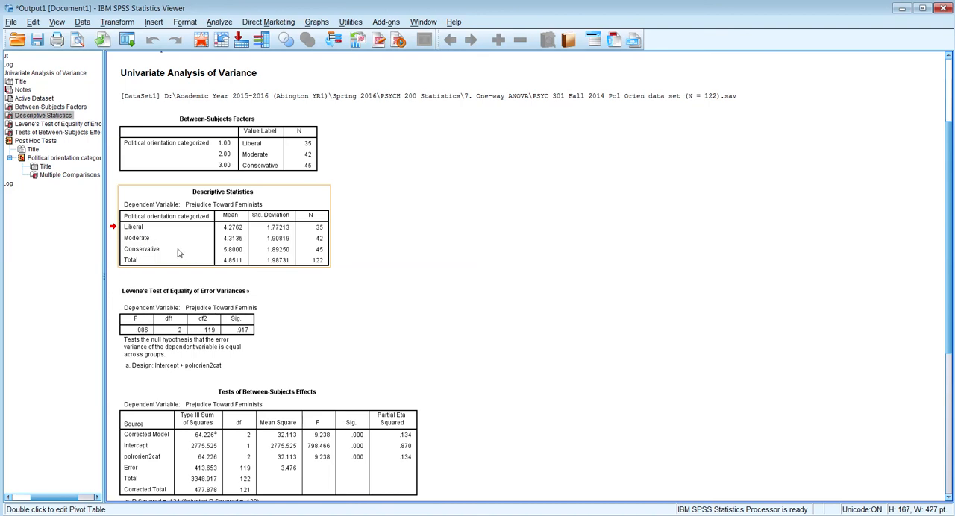
click(296, 268)
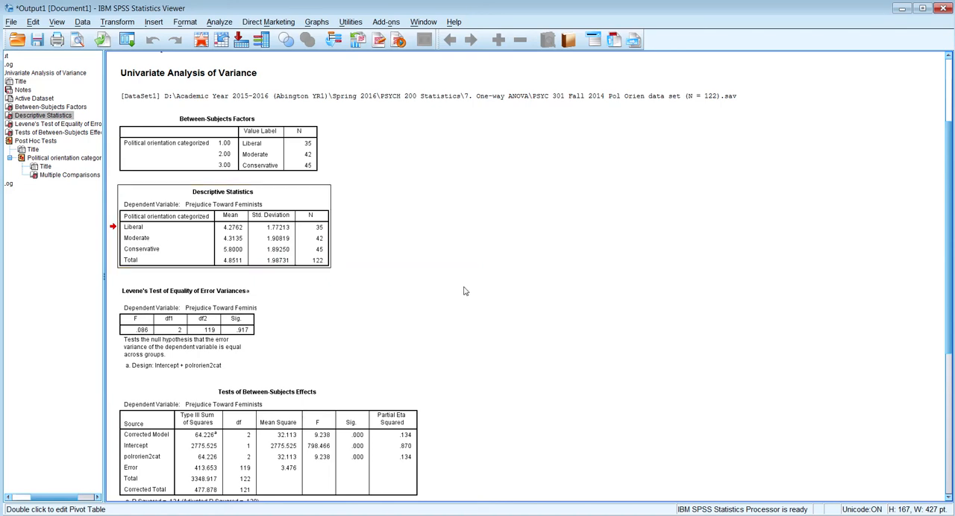
scroll(464, 291, down, 6)
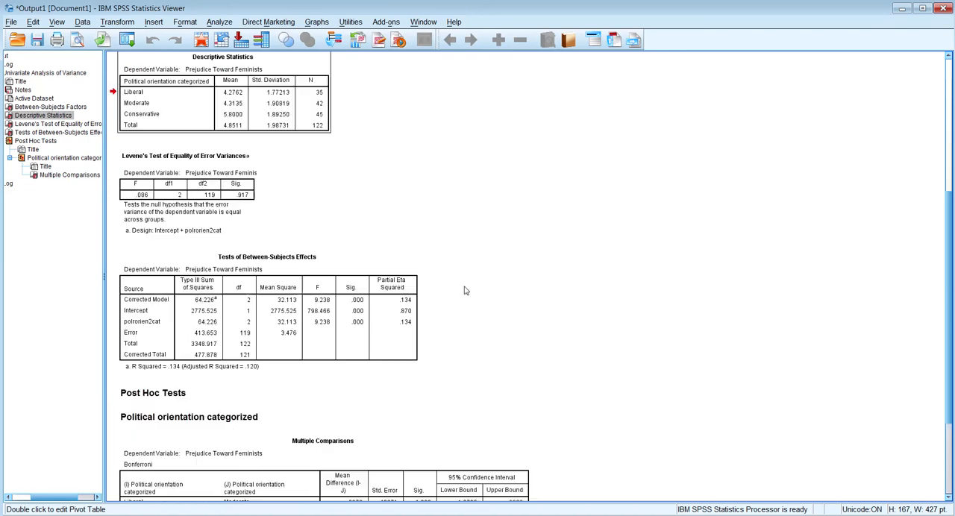
click(497, 349)
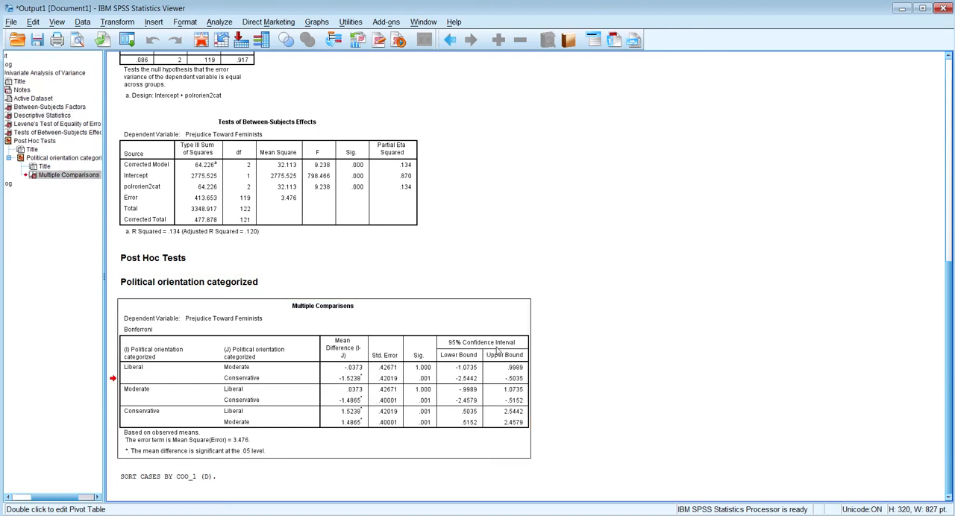
- Review the means, standard deviations and group sizes by political orientation in the Descriptive Statistics table
scroll(497, 350, up, 2)
scroll(496, 351, down, 2)
scroll(548, 218, up, 5)
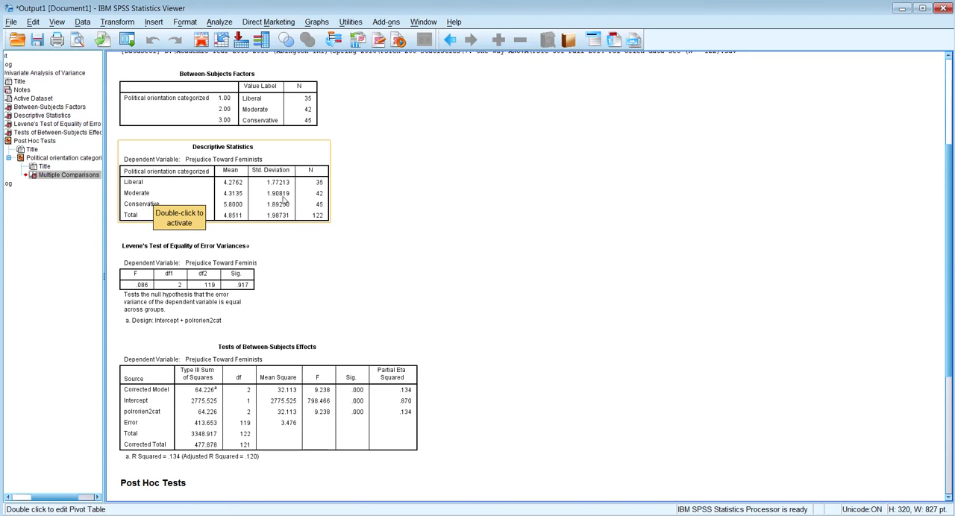
click(377, 247)
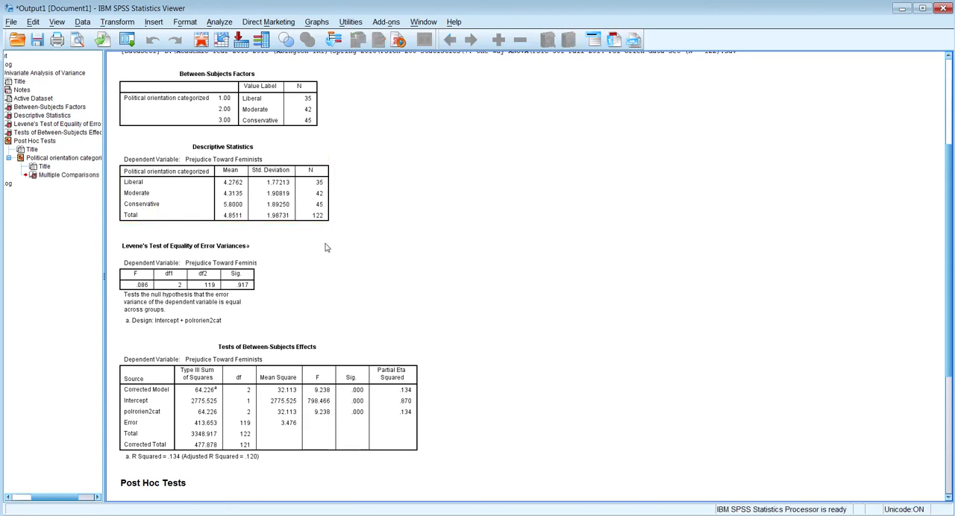
scroll(467, 280, down, 1)
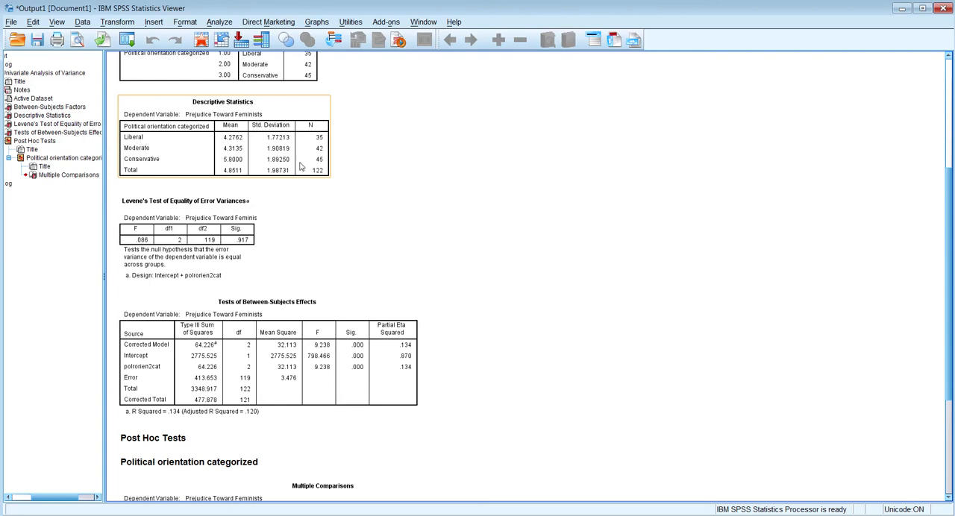
click(420, 148)
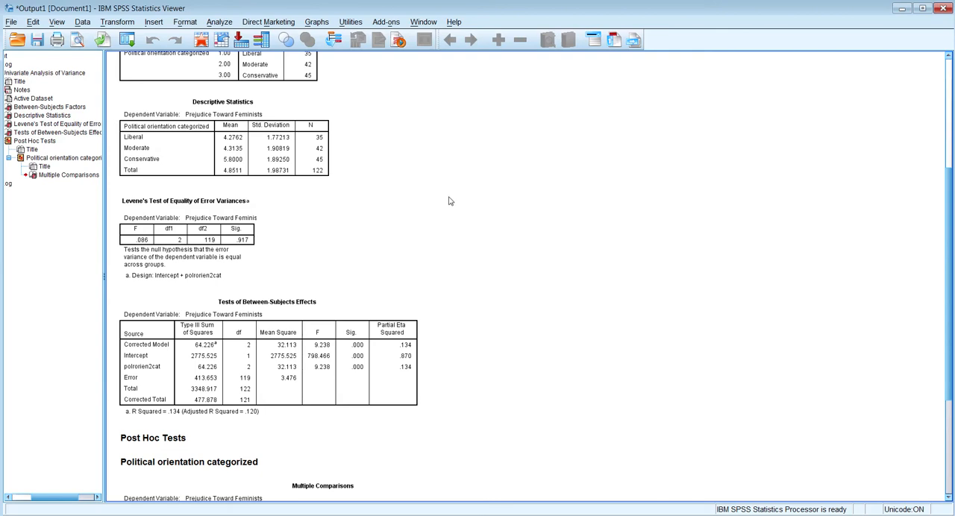
- Review the degrees of freedom, F and significance in the Tests of Between-Subjects Effects table, and switch to the One-Way ANOVA presentation in PowerPoint
scroll(441, 231, down, 3)
click(339, 273)
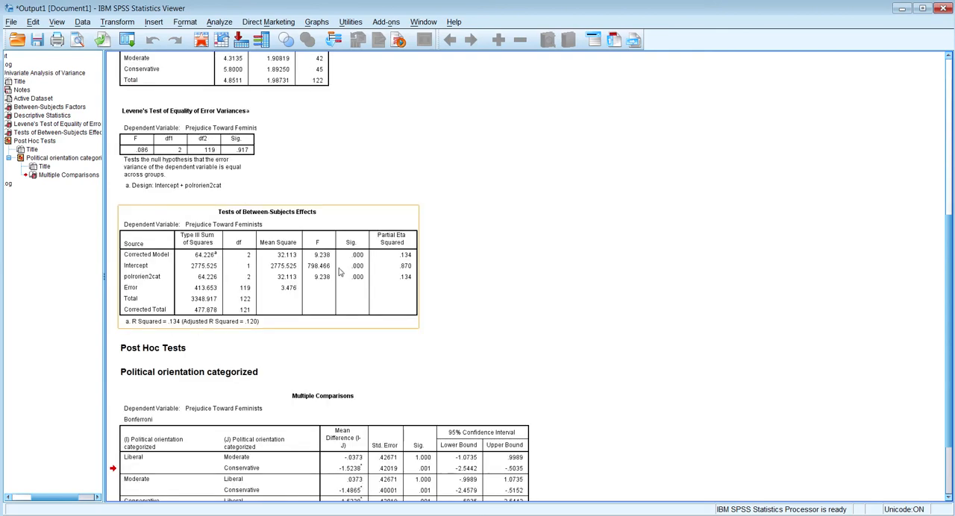
click(340, 273)
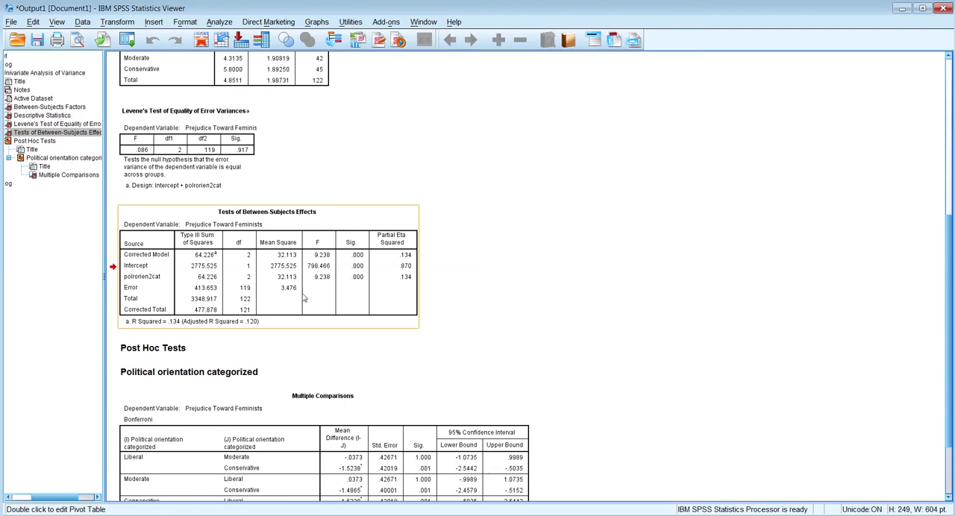
click(502, 388)
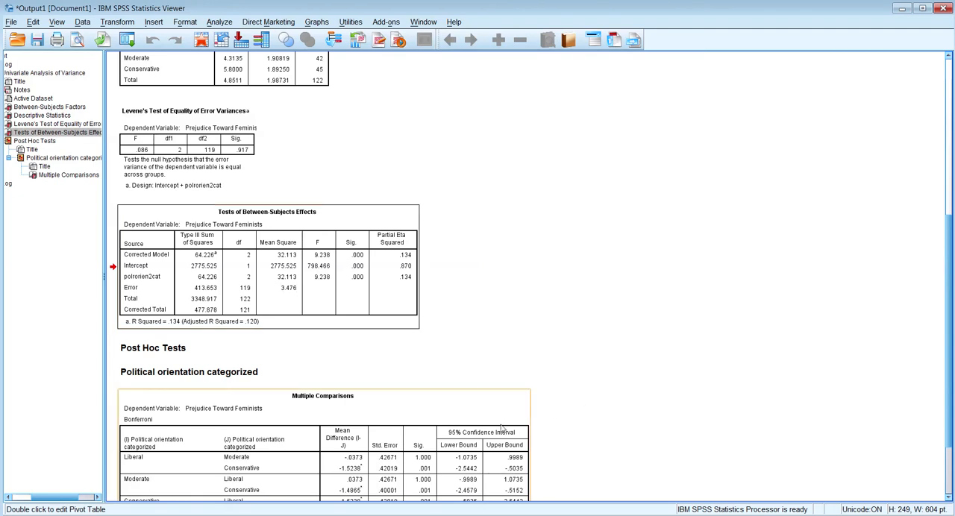
key(alt+Tab)
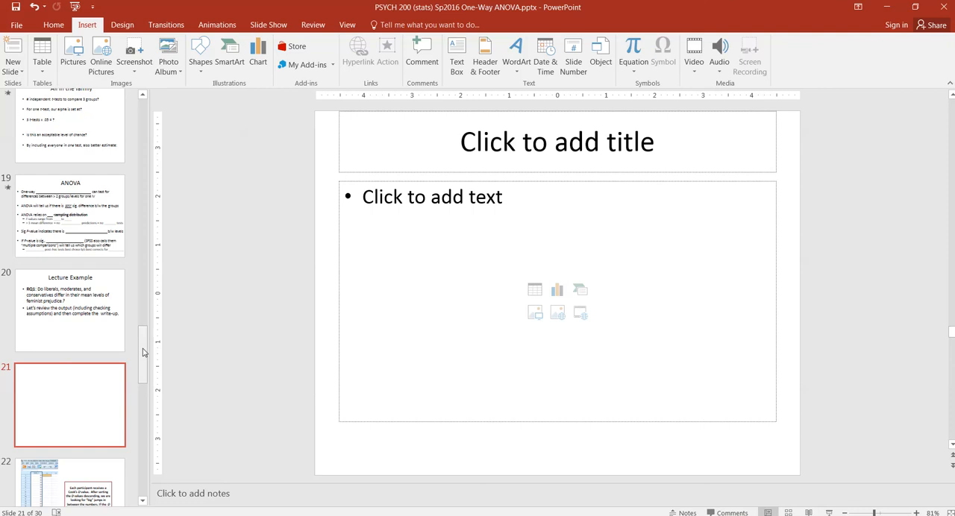